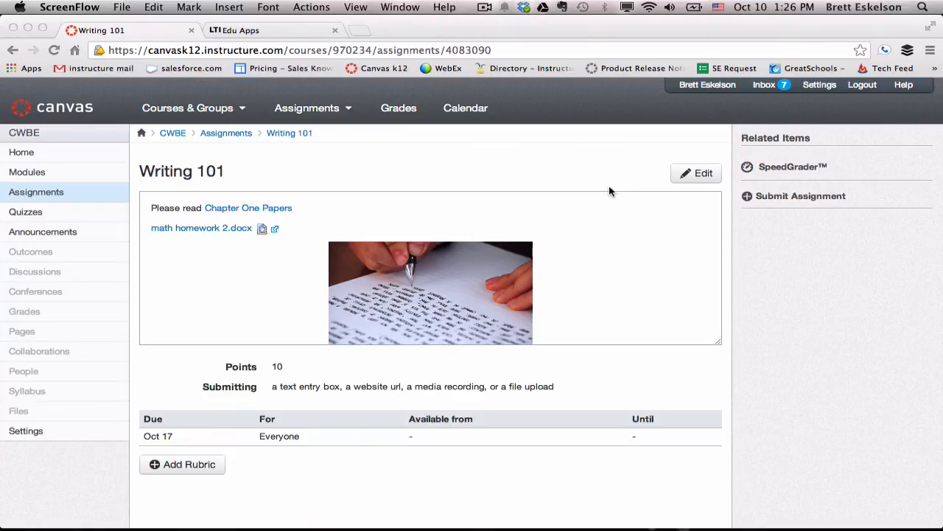
# Step: Open the Writing 101 assignment from the course's assignment list and start a submission for it
pyautogui.click(28, 193)
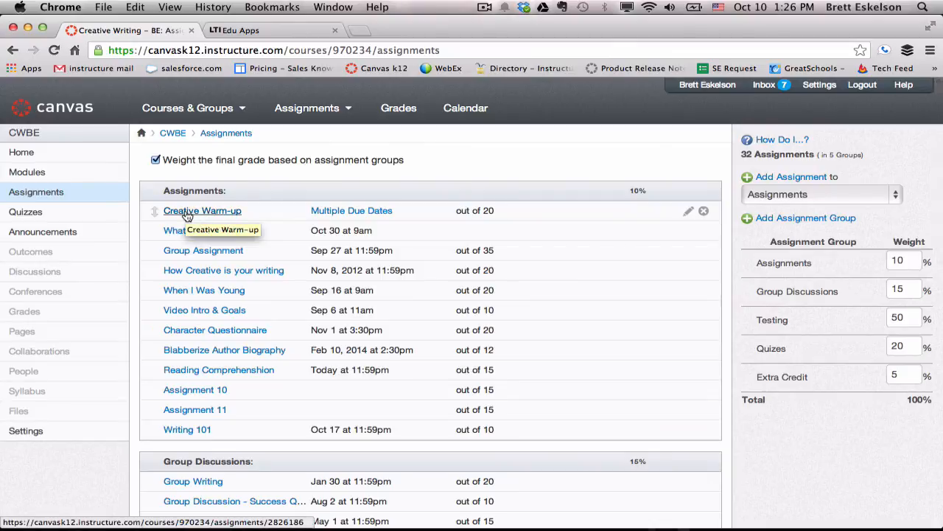
pyautogui.click(185, 431)
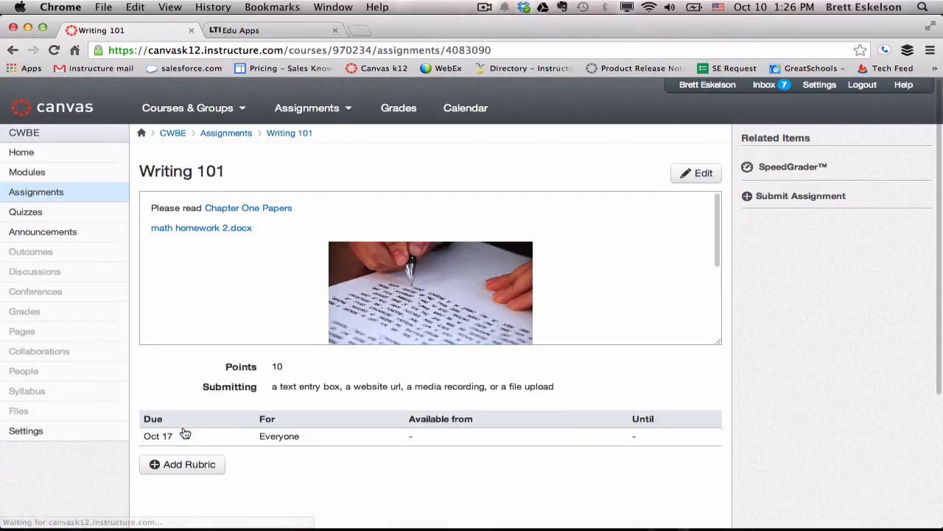
pyautogui.click(776, 197)
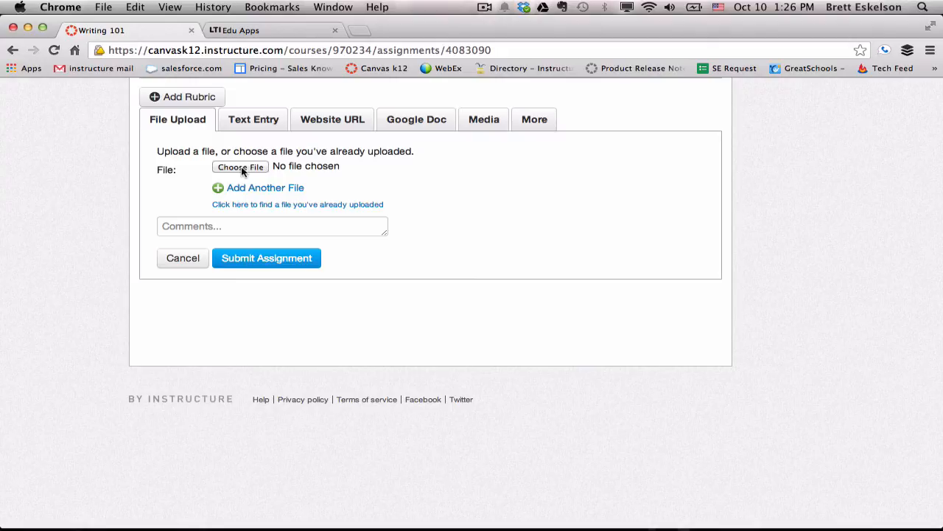
# Step: Look at the Text Entry and Website URL submission options for Writing 101
pyautogui.click(261, 123)
pyautogui.scroll(-1, 150, 193)
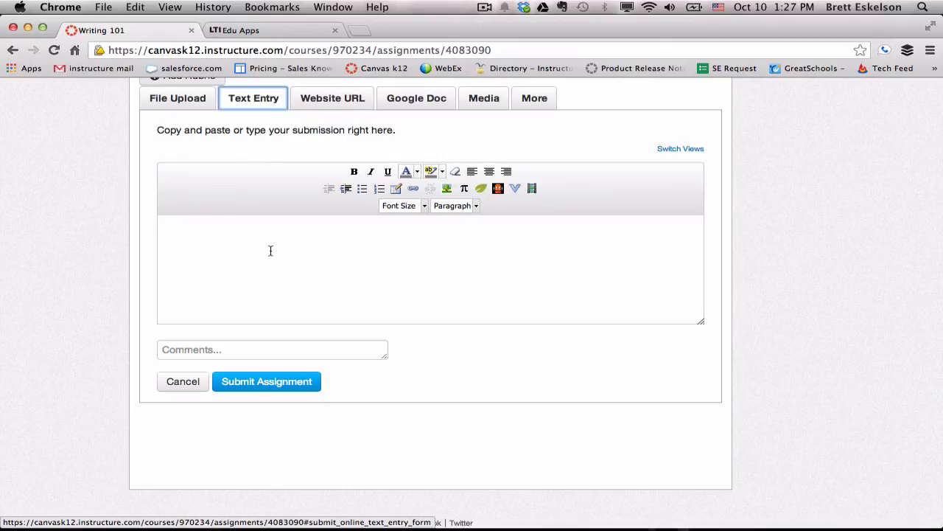
pyautogui.click(339, 103)
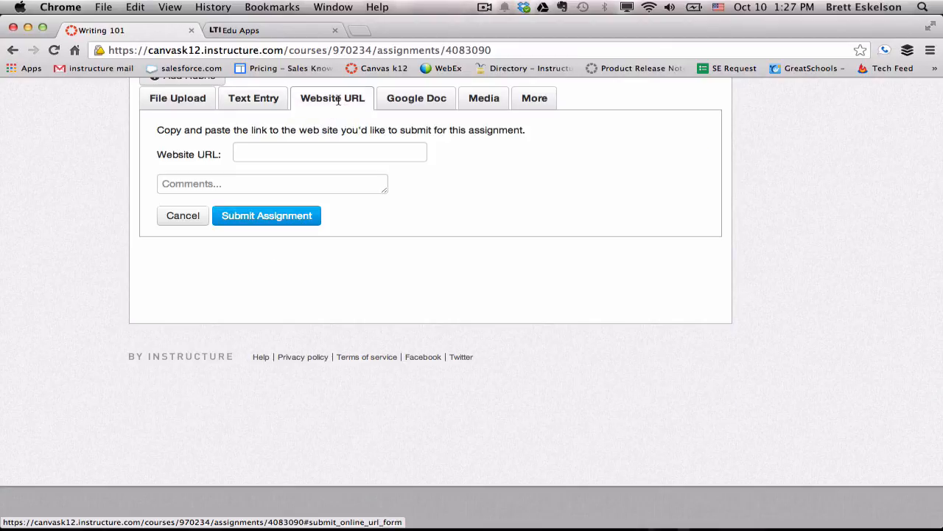
pyautogui.click(291, 149)
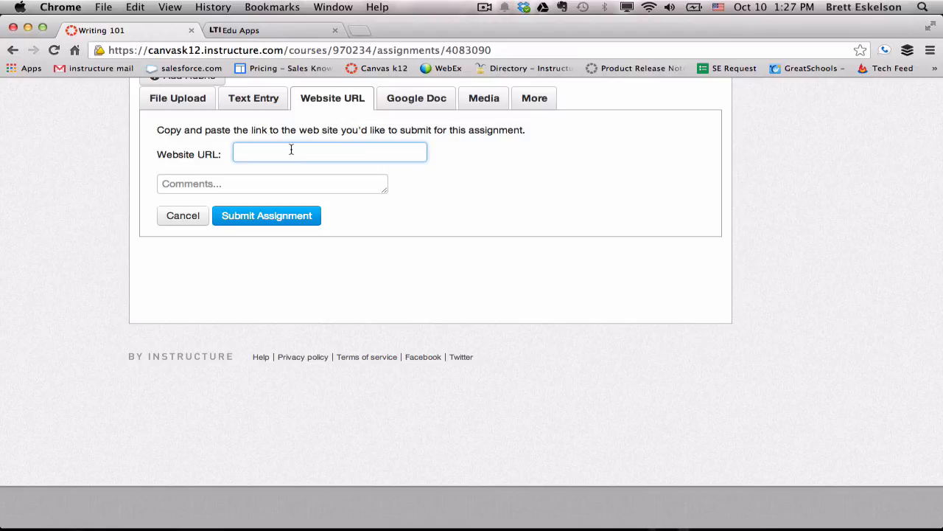
# Step: Browse the list of Google Docs files available for submission
pyautogui.click(411, 103)
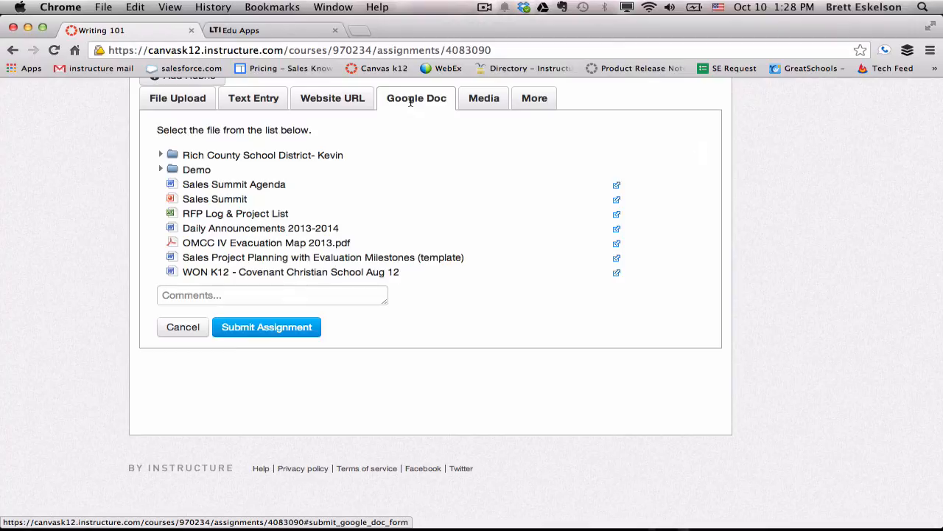
pyautogui.scroll(-5, 295, 193)
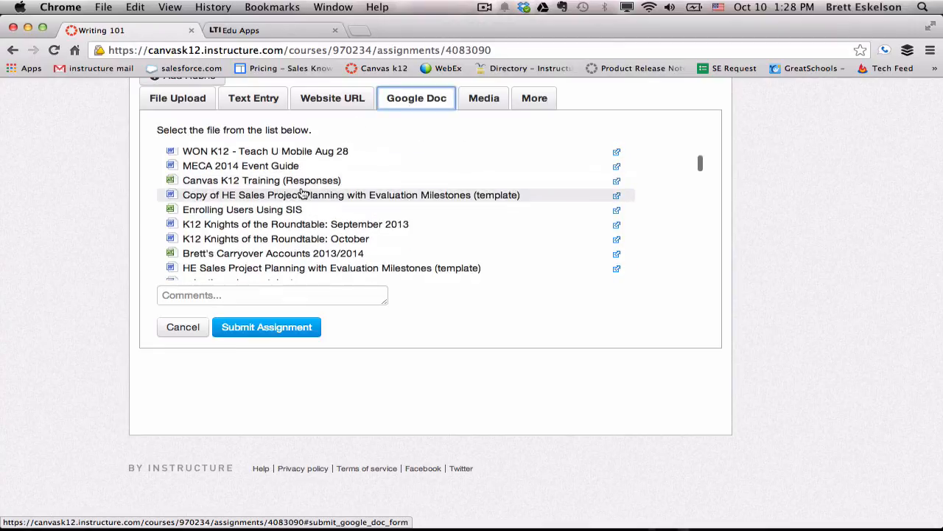
pyautogui.scroll(10, 232, 194)
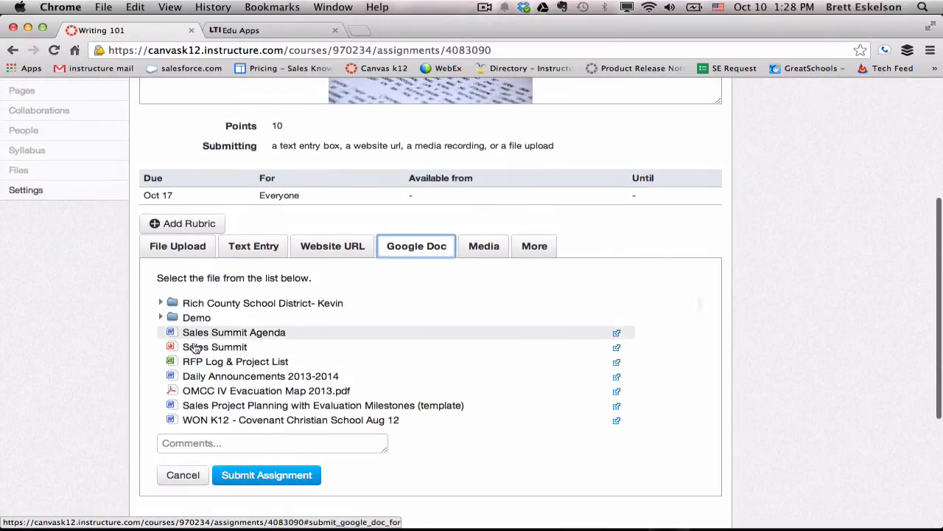
pyautogui.scroll(-2, 120, 307)
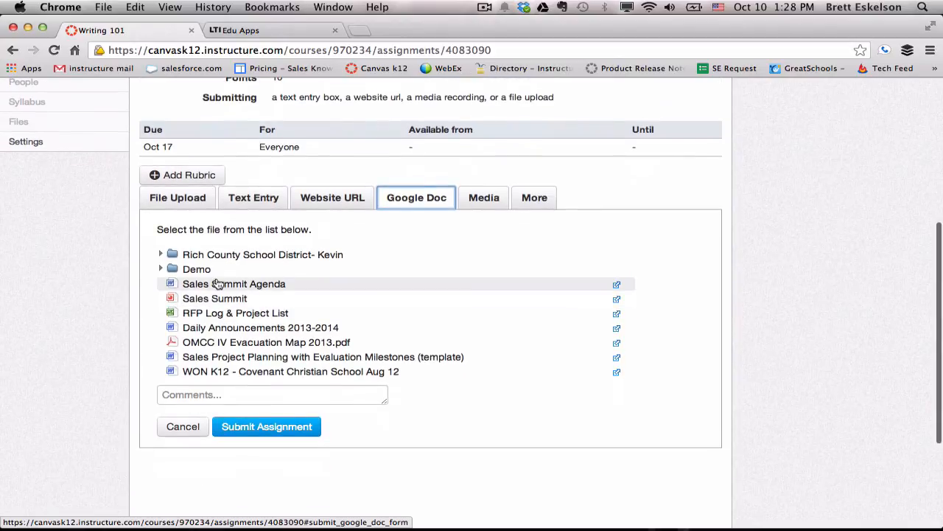
# Step: View the Media submission option with its Record/Upload Media Comment dialog, and close the dialog without recording
pyautogui.click(480, 196)
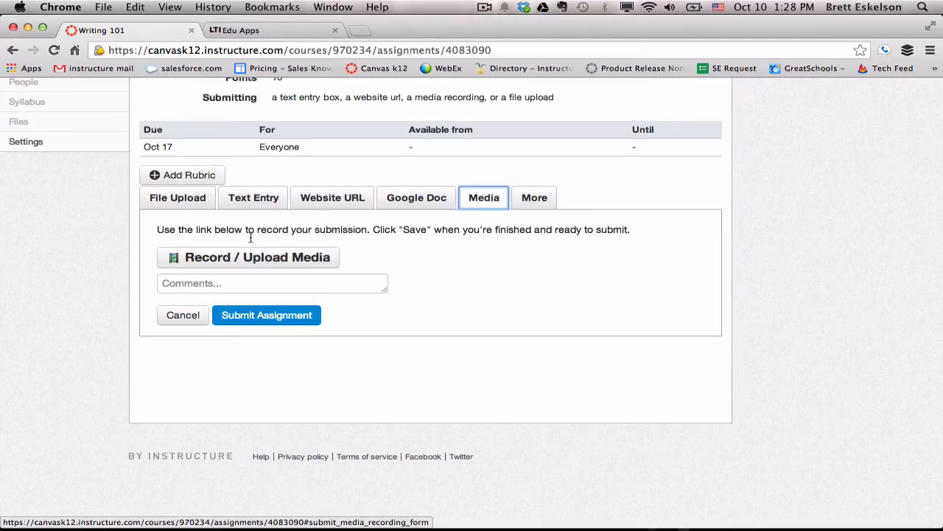
pyautogui.click(236, 258)
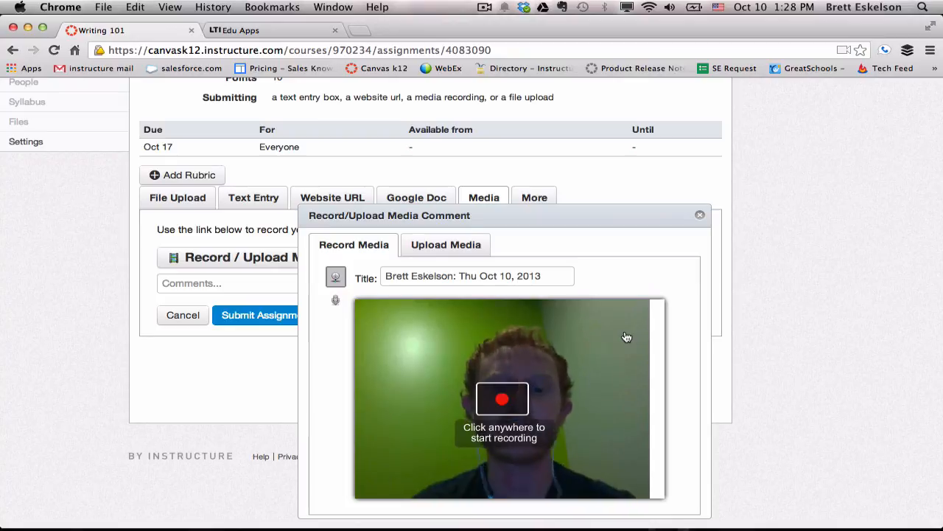
pyautogui.click(701, 215)
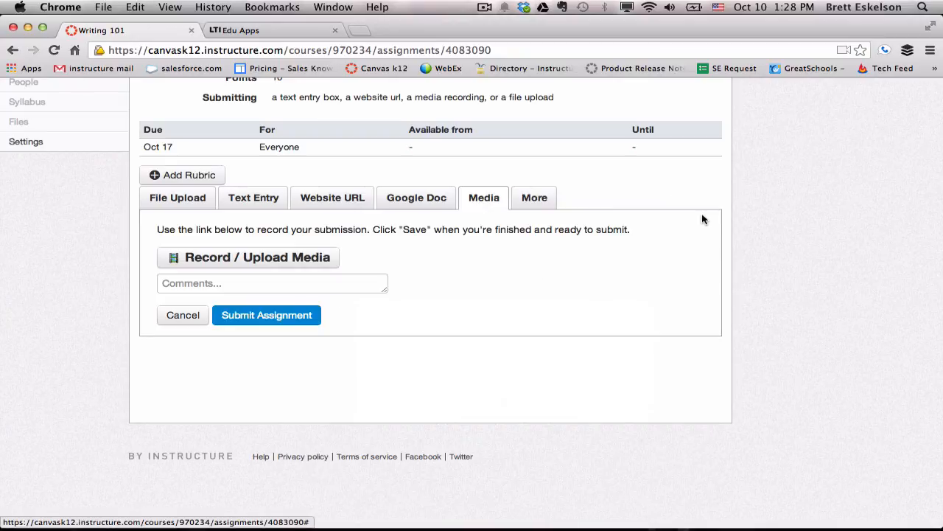
# Step: View the additional submission tools and return to the assignment list, leaving the Writing 101 page without submitting
pyautogui.click(535, 198)
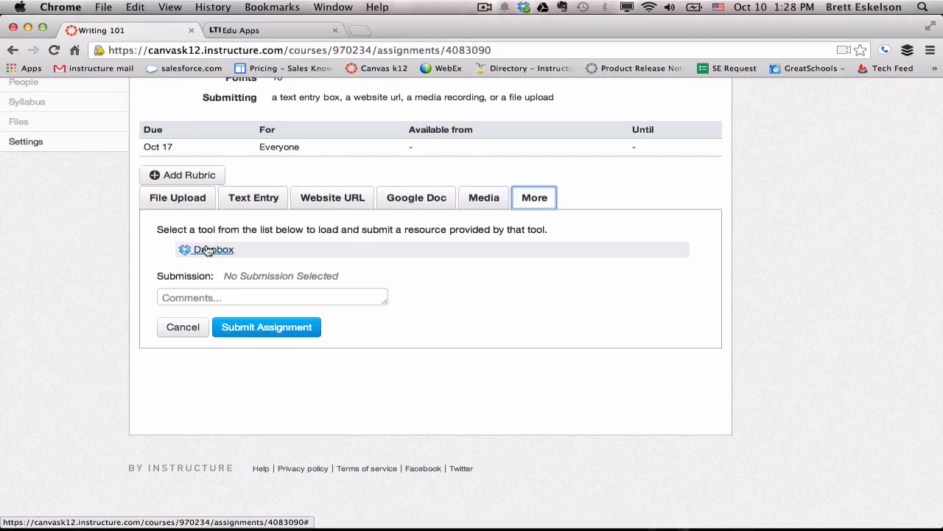
pyautogui.scroll(5, 724, 237)
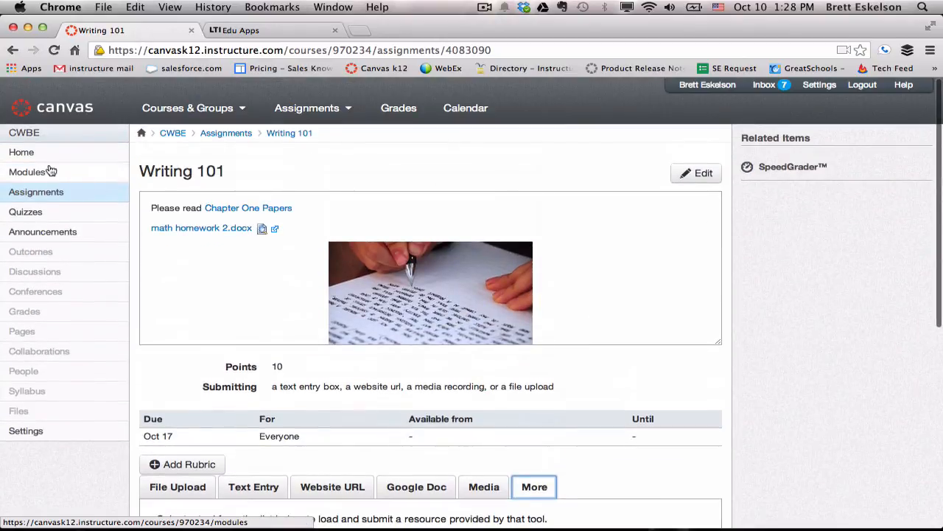
pyautogui.click(46, 191)
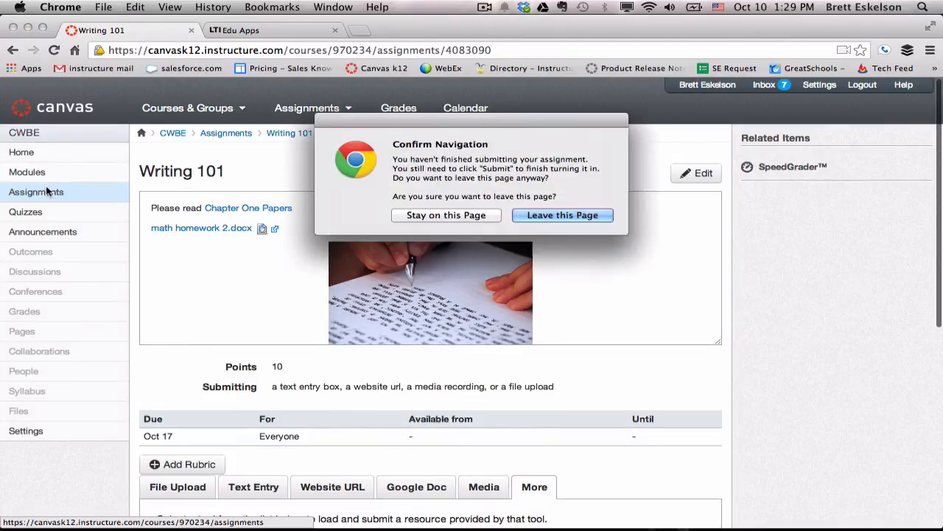
pyautogui.click(558, 214)
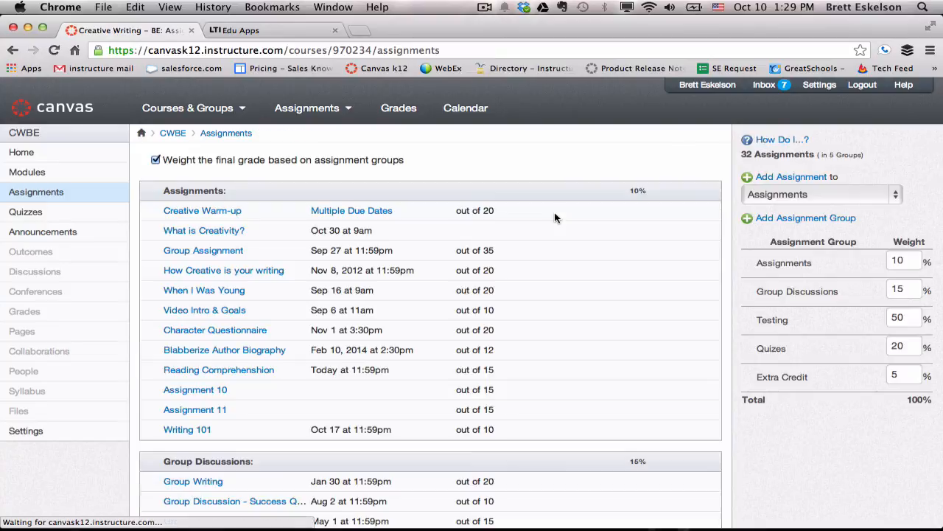
# Step: Open the Creative Warm-up assignment and examine its due dates, submission details and rubric
pyautogui.click(192, 212)
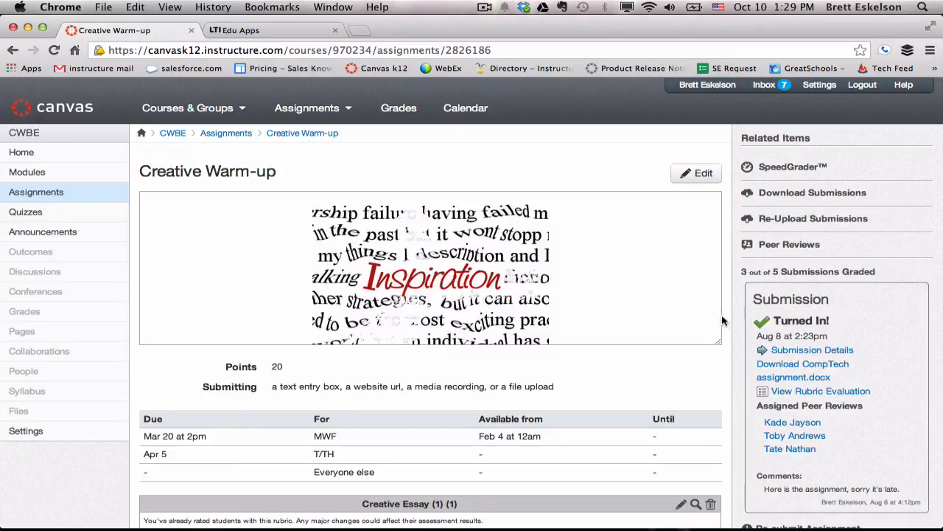
pyautogui.scroll(-3, 728, 323)
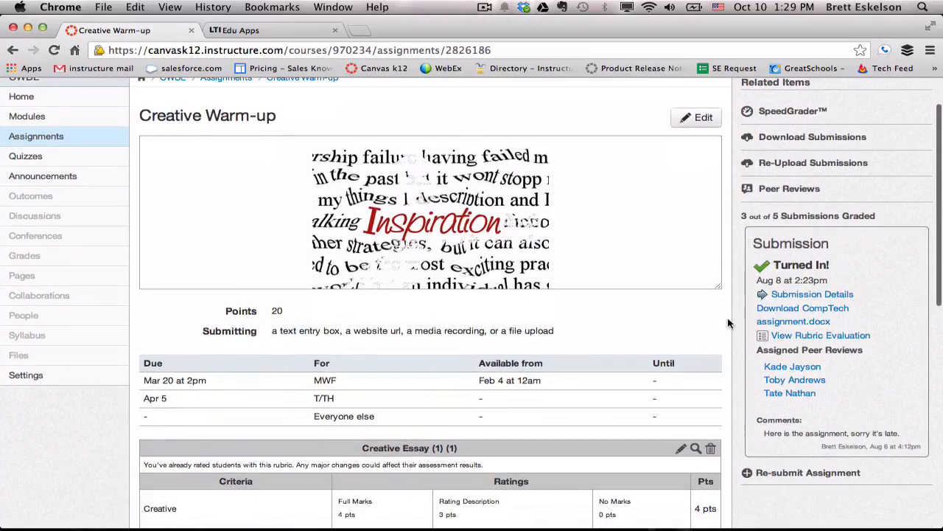
pyautogui.scroll(3, 728, 323)
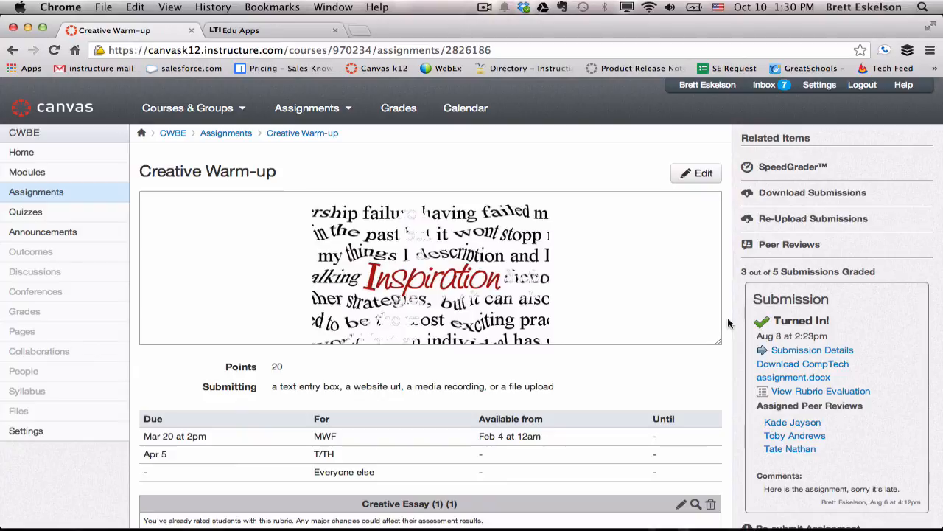
pyautogui.scroll(-5, 728, 323)
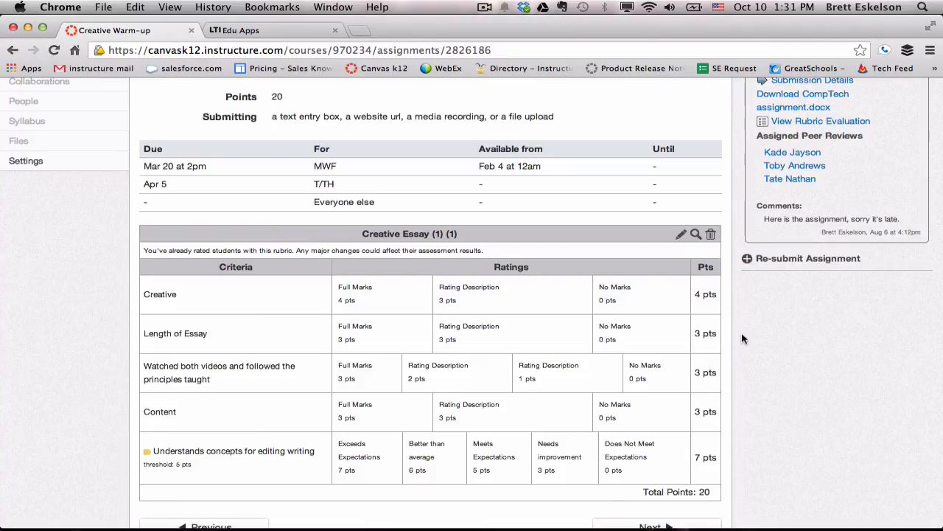
# Step: Open the Creative Essay rubric for editing, look through the existing rubrics, and close the rubric finder without choosing one
pyautogui.click(683, 235)
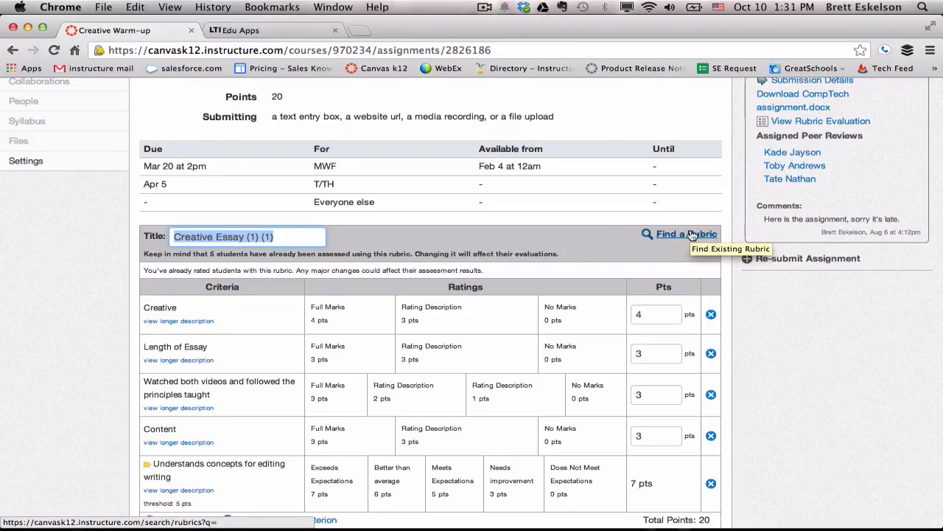
pyautogui.click(678, 234)
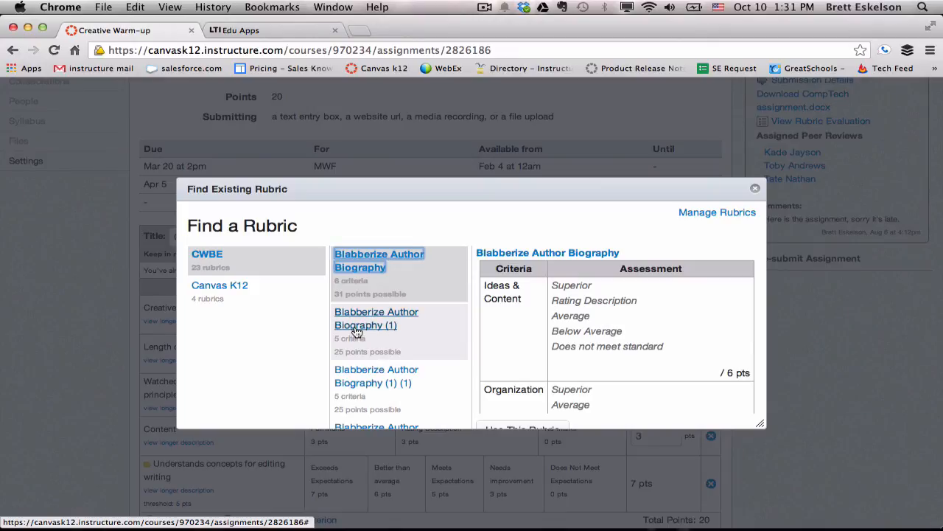
pyautogui.click(754, 189)
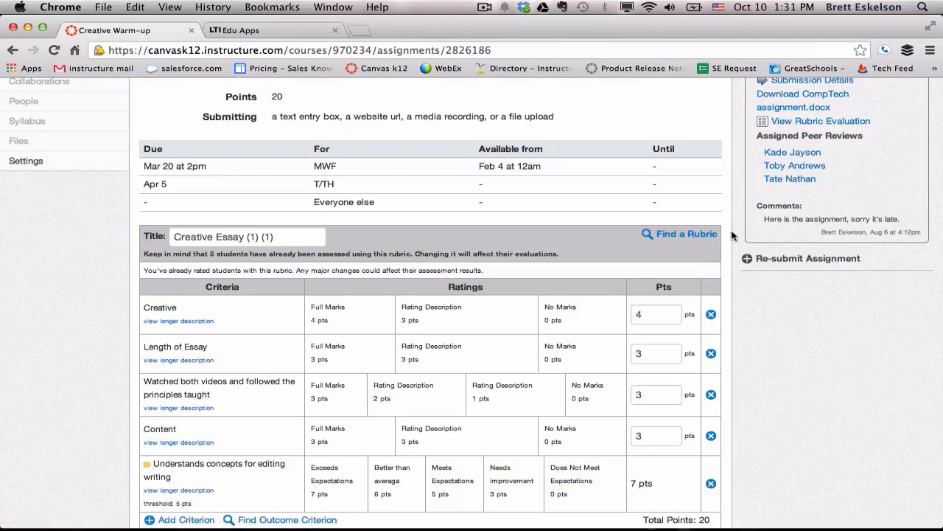
# Step: Open the Creative Warm-up submissions in SpeedGrader
pyautogui.scroll(5, 731, 234)
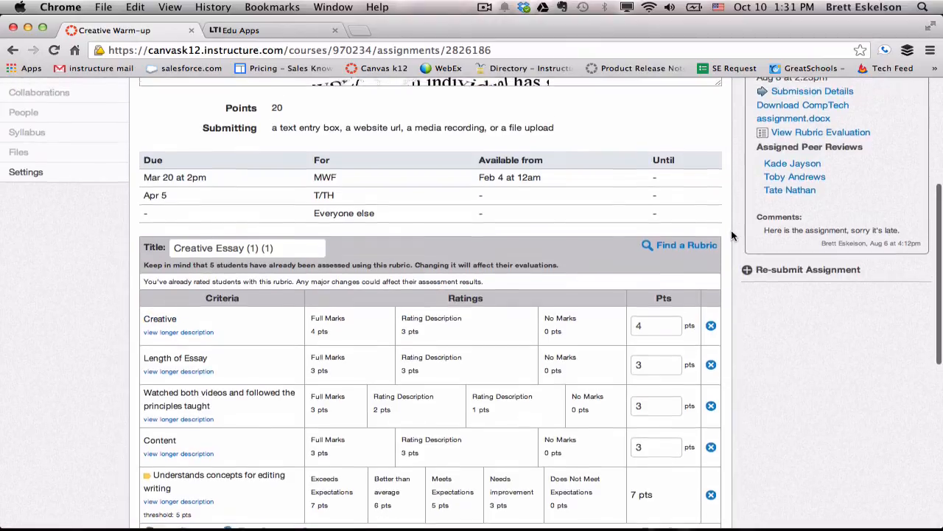
pyautogui.scroll(4, 732, 235)
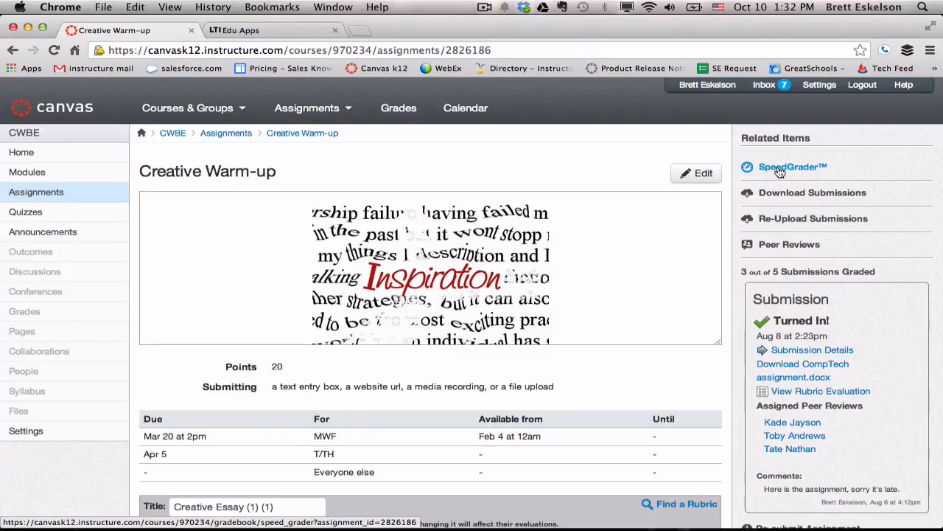
pyautogui.click(780, 169)
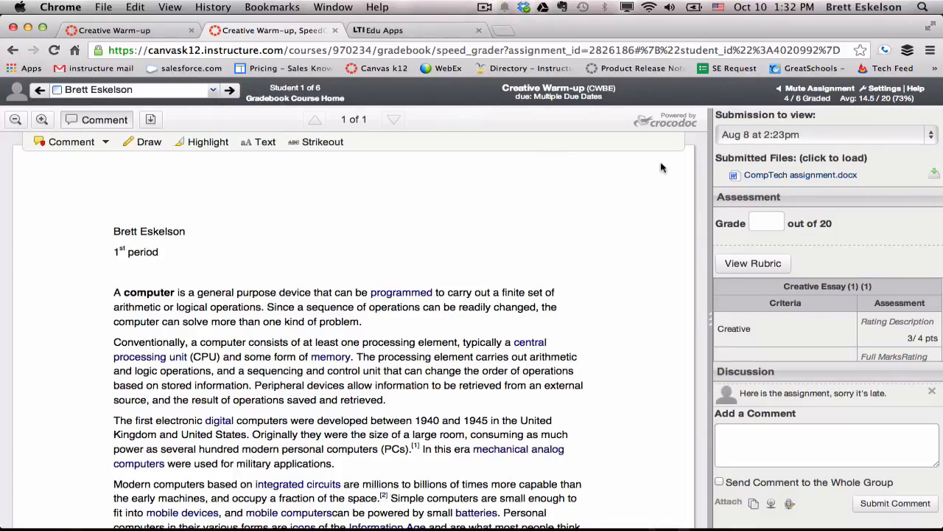
# Step: Check the student list for grading status and skim the first student's submitted document
pyautogui.click(213, 92)
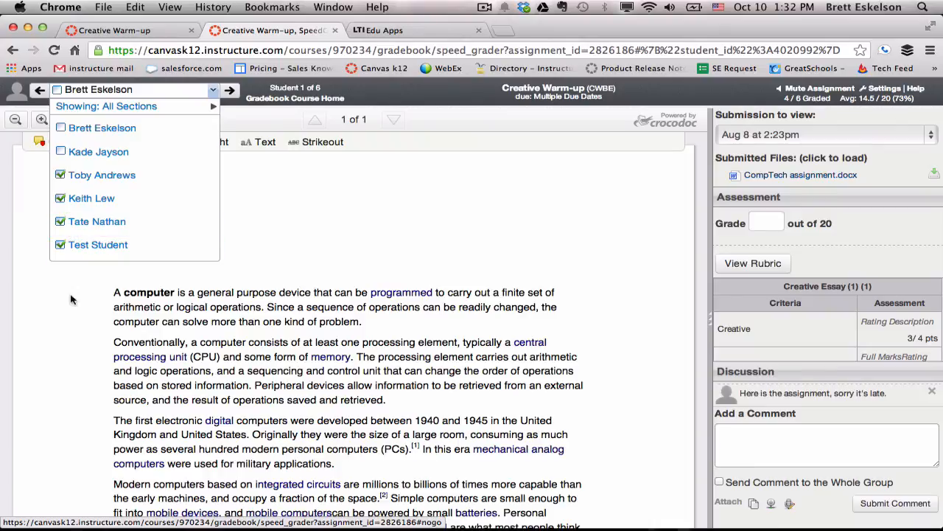
pyautogui.click(214, 91)
pyautogui.scroll(-5, 289, 302)
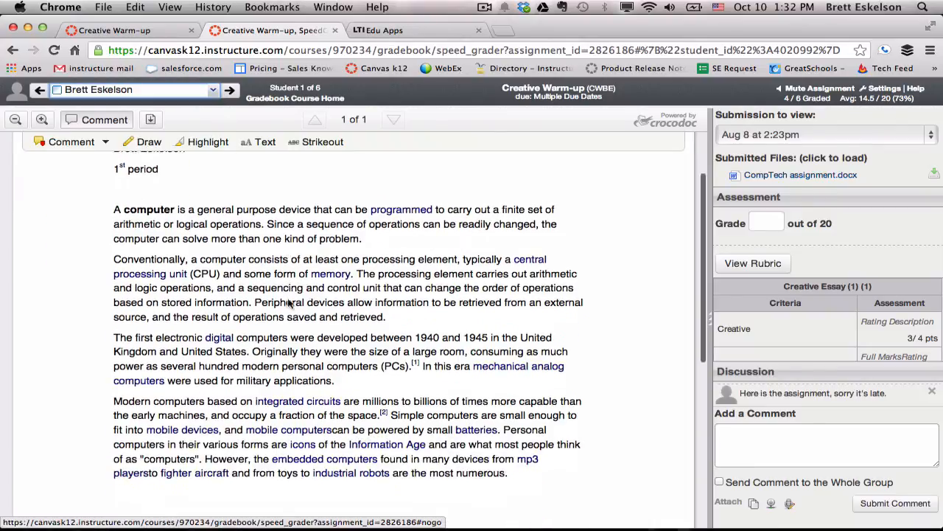
pyautogui.scroll(3, 289, 300)
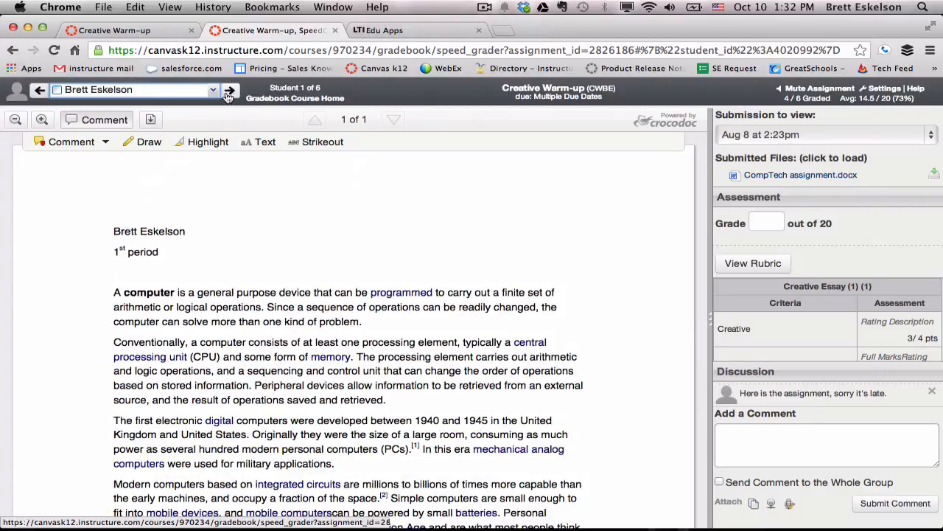
# Step: Go to the second student's submission and review its versions, keeping the Mar 14 at 2:21pm one selected
pyautogui.click(229, 90)
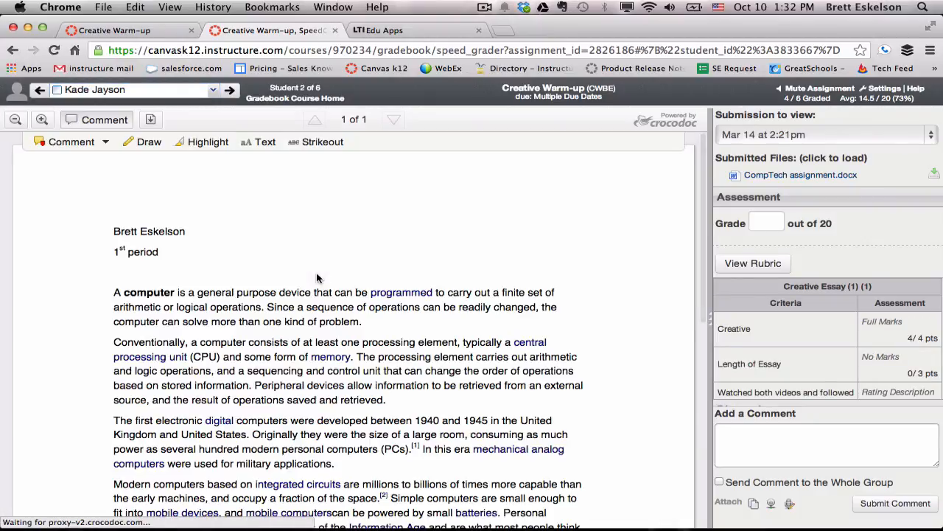
pyautogui.scroll(-2, 372, 367)
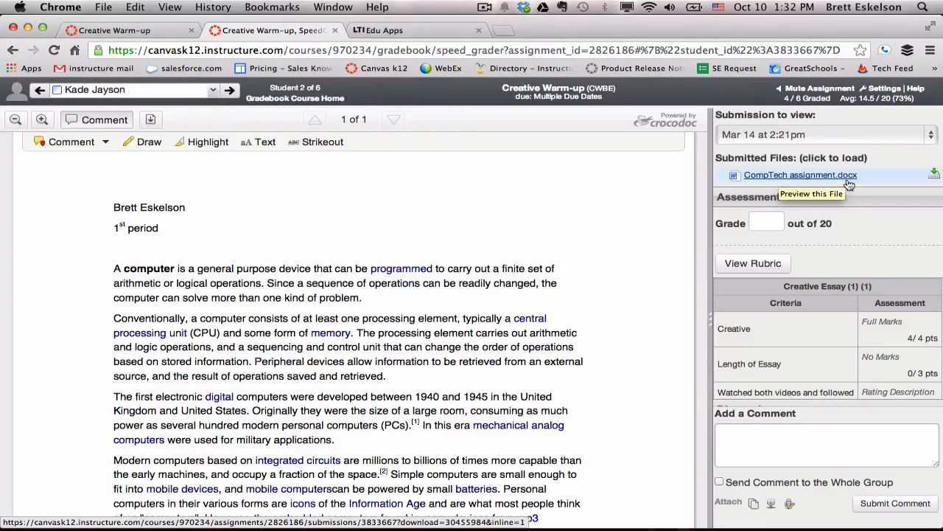
pyautogui.click(833, 135)
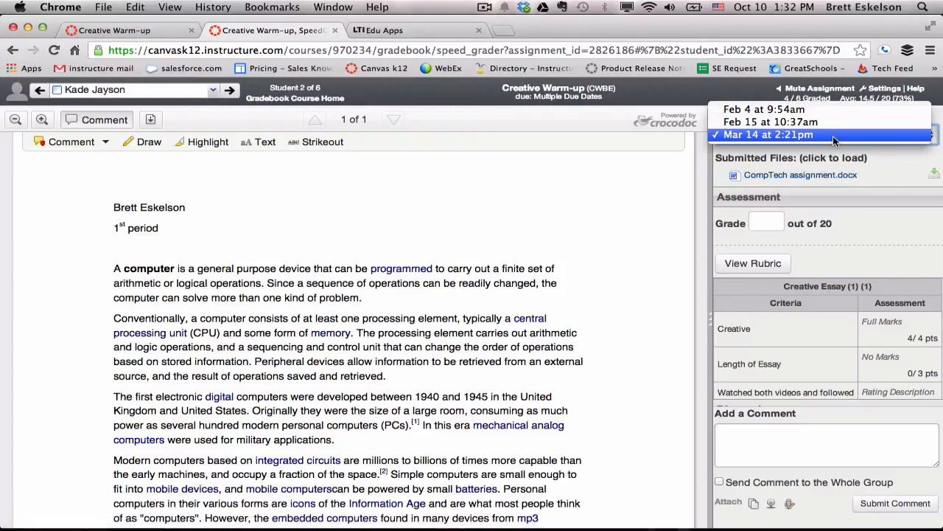
pyautogui.click(769, 134)
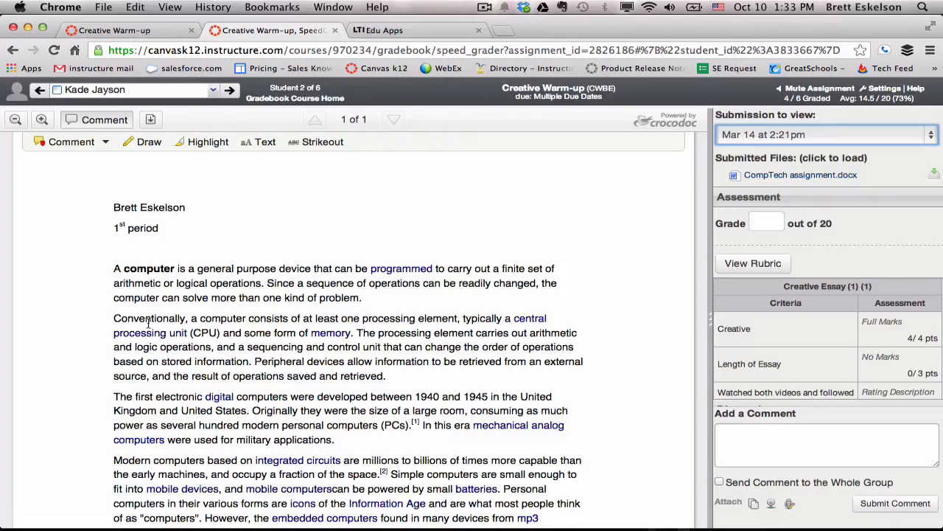
# Step: Add a point comment reading "What does this mean?" at the word "Peripheral" in the document's second paragraph
pyautogui.click(79, 143)
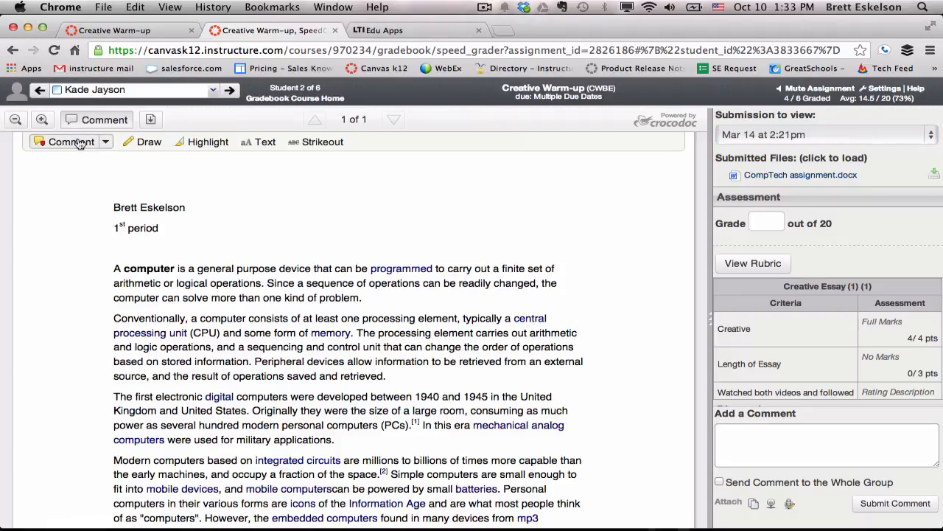
pyautogui.click(295, 357)
pyautogui.write('Wha')
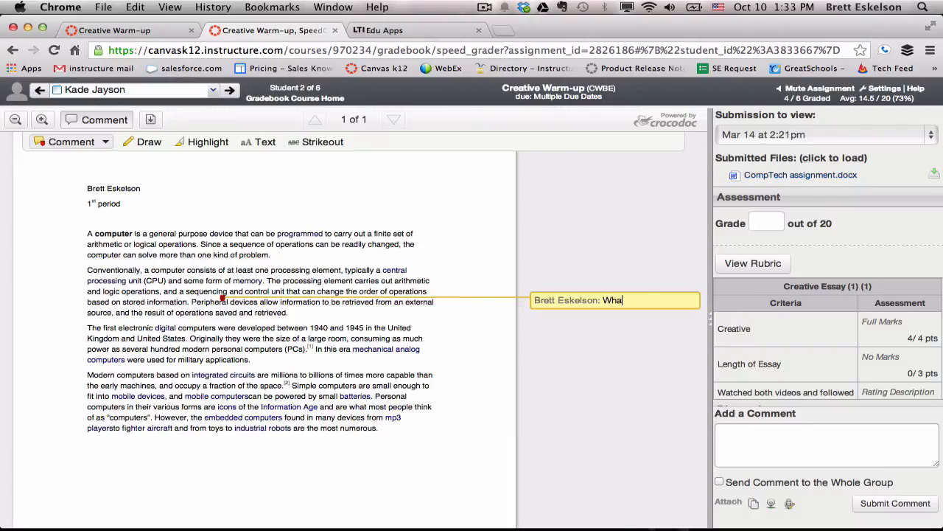
pyautogui.write('t does this mean?')
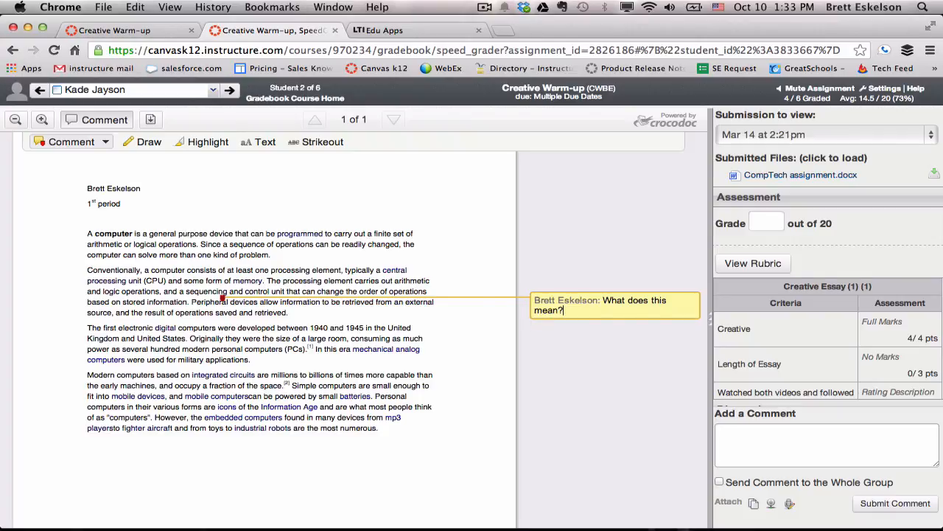
pyautogui.moveTo(611, 285)
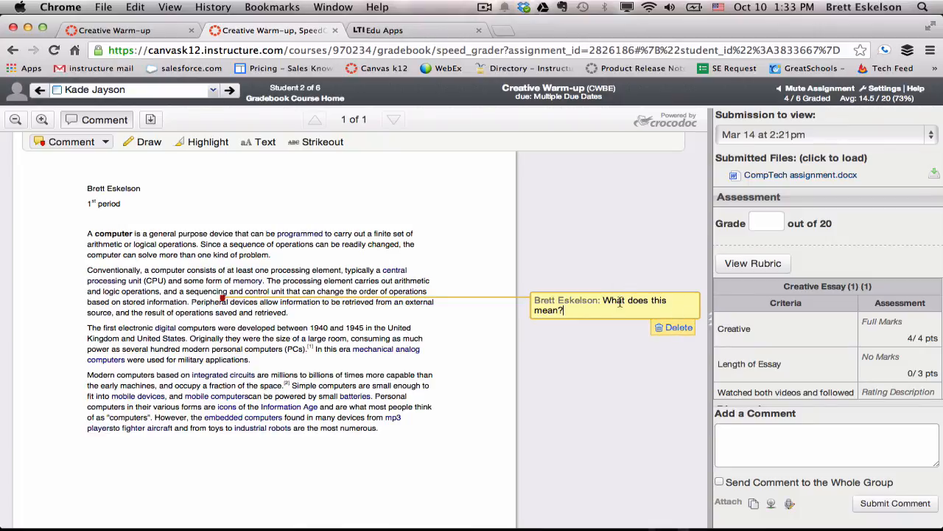
pyautogui.click(496, 285)
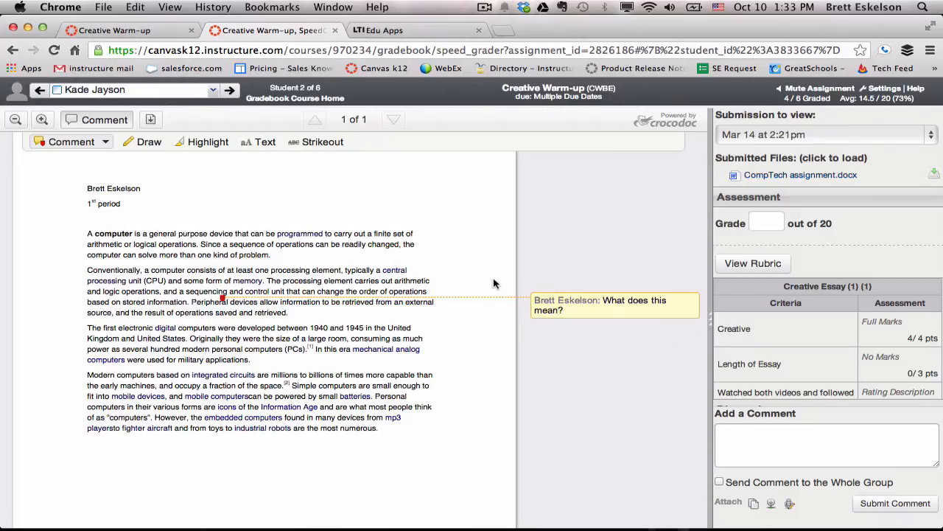
# Step: Draw in blue a line through "1st period", a loop with a long tail like a 9, and a plus sign beside it
pyautogui.click(143, 141)
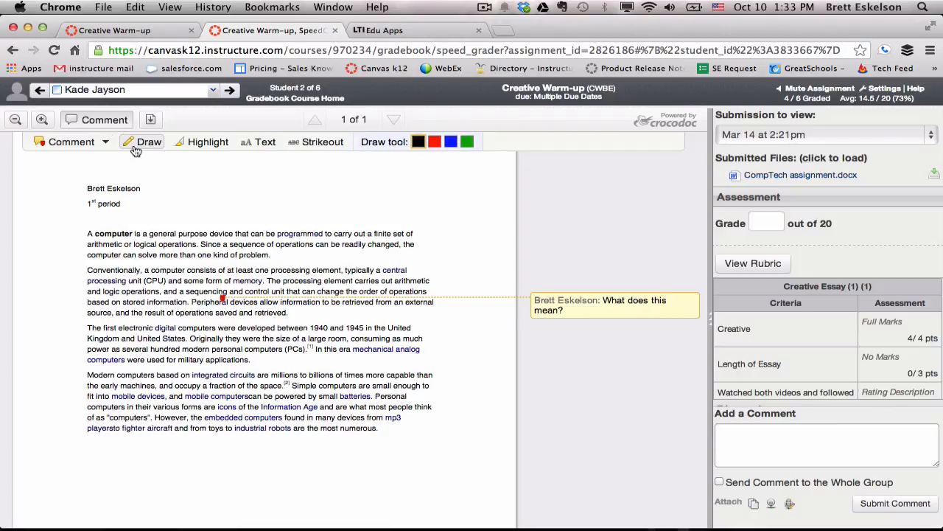
pyautogui.click(451, 142)
pyautogui.moveTo(97, 193)
pyautogui.mouseDown()
pyautogui.moveTo(89, 202)
pyautogui.moveTo(150, 204)
pyautogui.mouseUp()
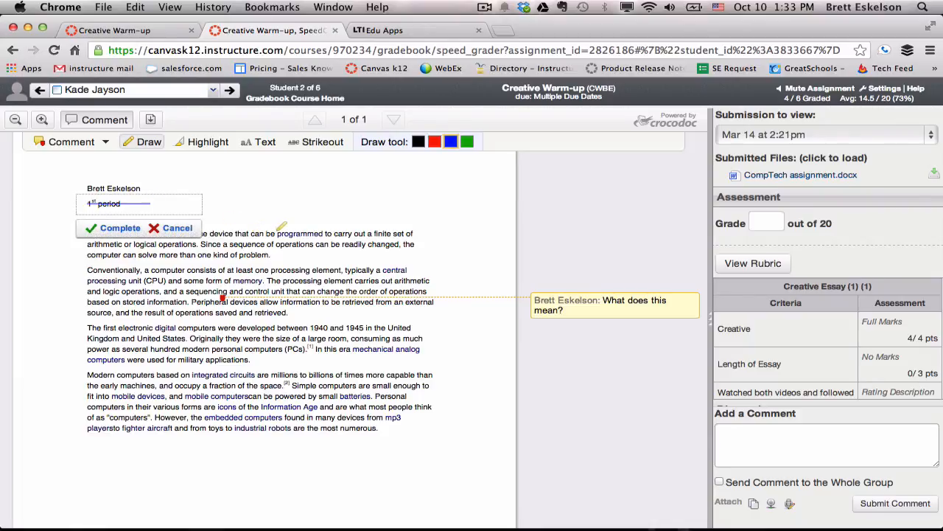
pyautogui.moveTo(368, 175)
pyautogui.mouseDown()
pyautogui.moveTo(368, 210)
pyautogui.moveTo(372, 171)
pyautogui.moveTo(358, 179)
pyautogui.moveTo(368, 177)
pyautogui.moveTo(404, 239)
pyautogui.moveTo(408, 302)
pyautogui.mouseUp()
pyautogui.moveTo(440, 196)
pyautogui.mouseDown()
pyautogui.moveTo(440, 234)
pyautogui.moveTo(457, 218)
pyautogui.mouseUp()
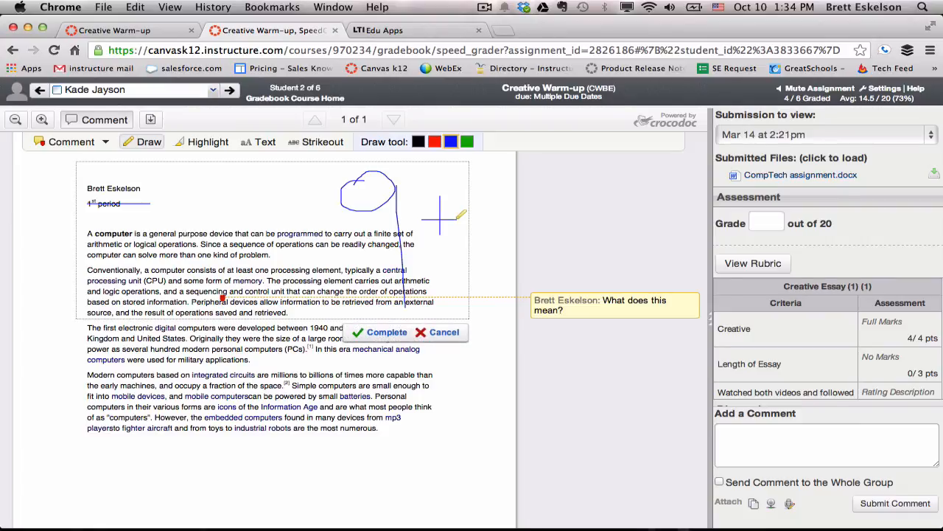
# Step: Highlight "Originally they were the size" in green in the third paragraph, and activate the Text annotation tool
pyautogui.click(201, 142)
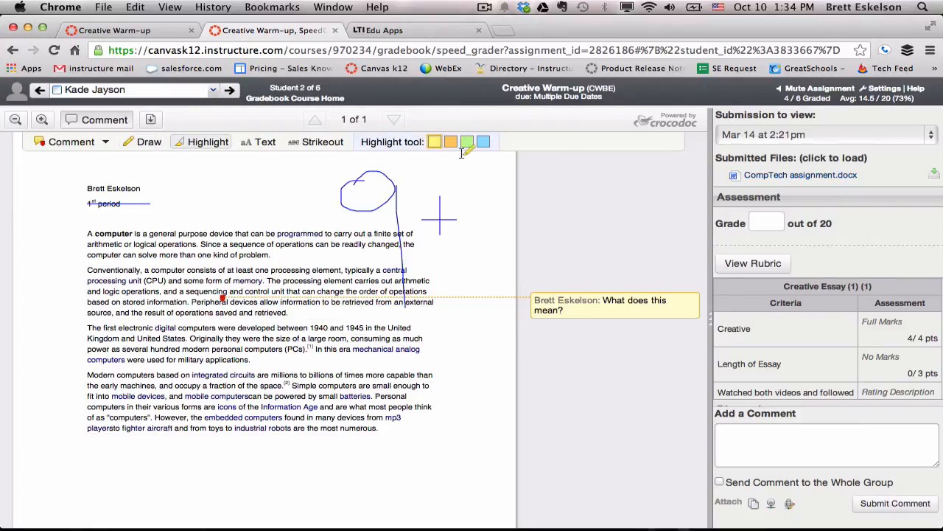
pyautogui.click(468, 142)
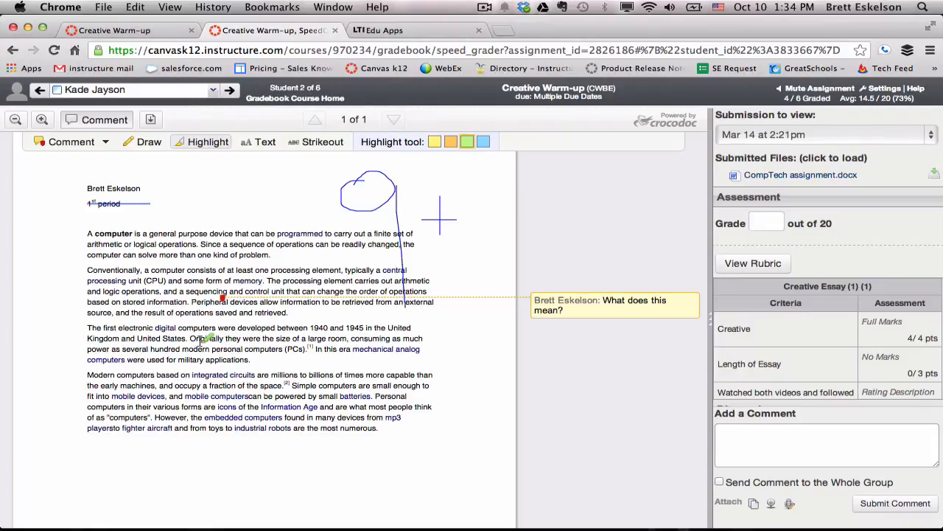
pyautogui.moveTo(190, 339); pyautogui.dragTo(291, 339)
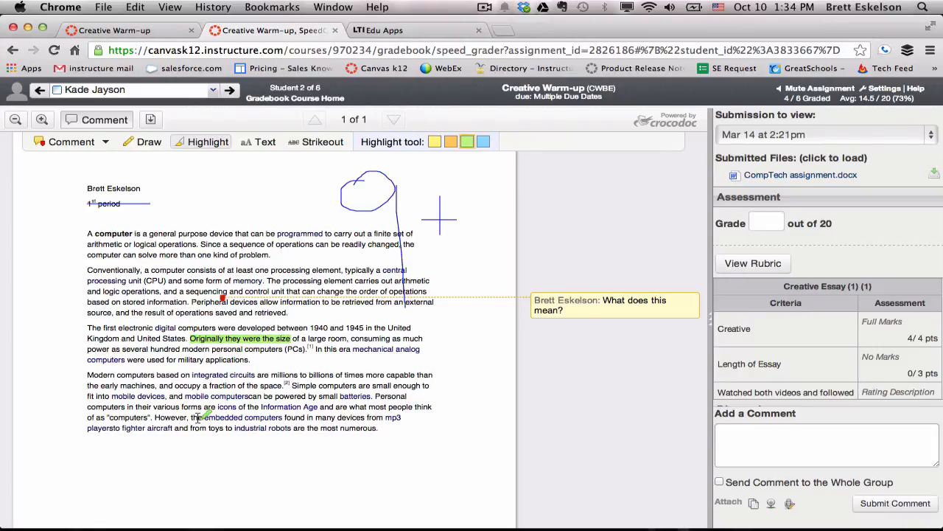
pyautogui.click(264, 145)
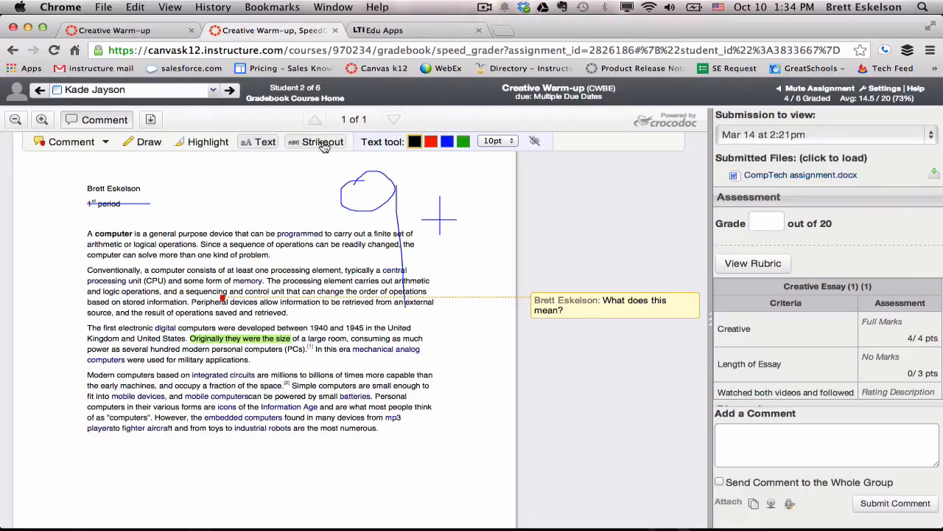
# Step: Score the rubric with 3 points for Creative, 1 for watching both videos, 3 for Content and 3 for understanding editing concepts, and save it
pyautogui.click(764, 266)
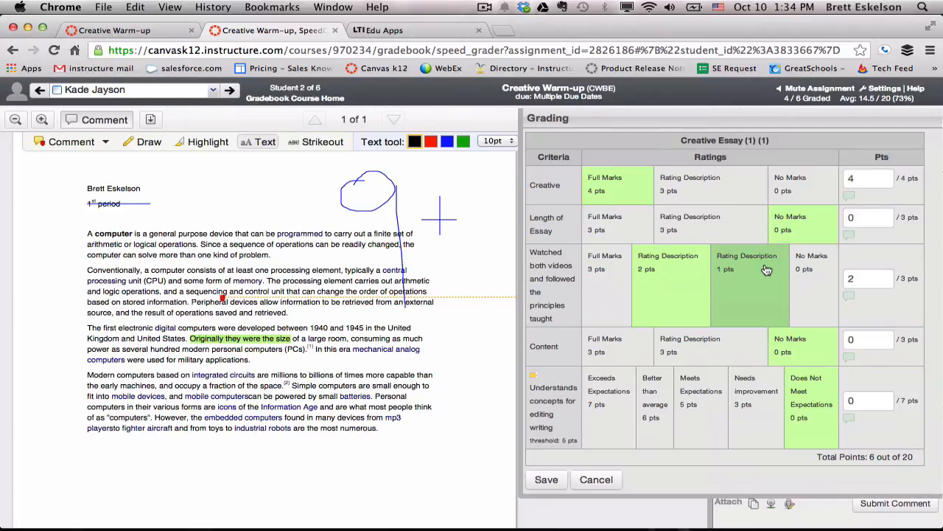
pyautogui.click(714, 192)
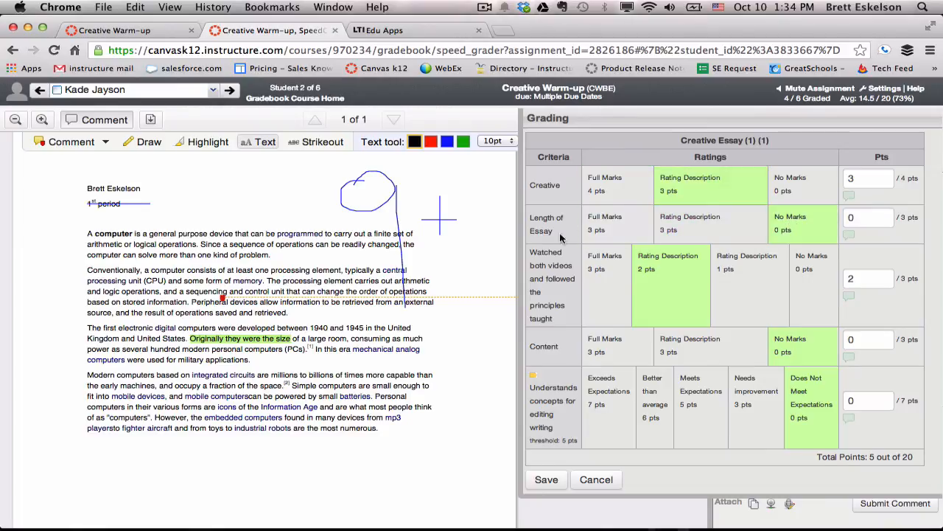
pyautogui.click(743, 291)
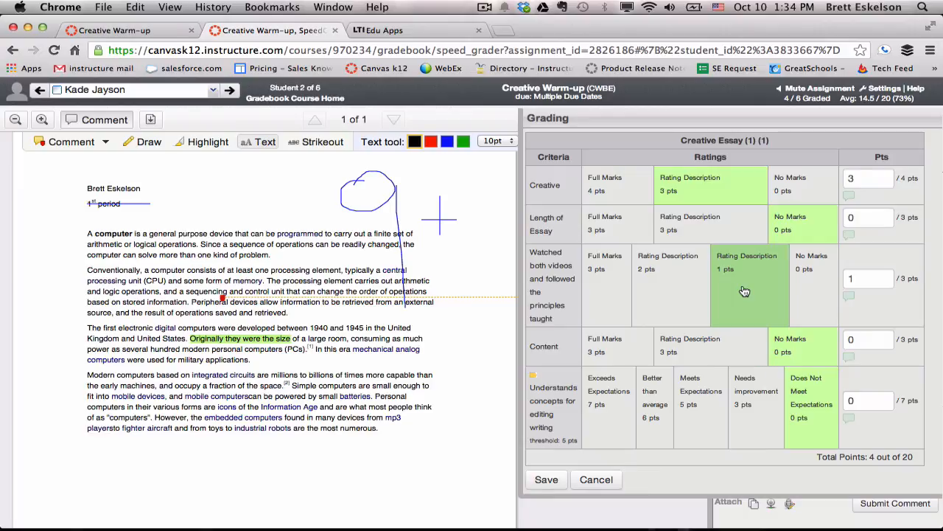
pyautogui.click(691, 347)
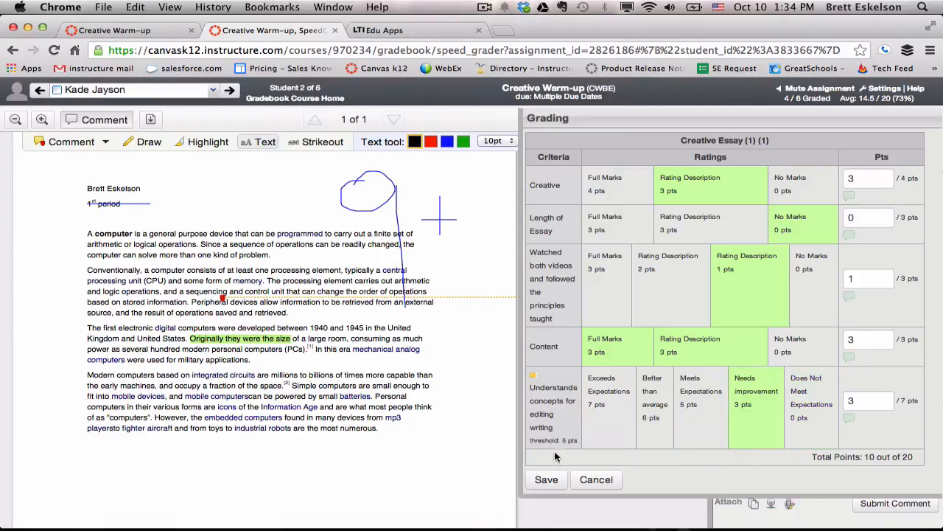
pyautogui.click(546, 480)
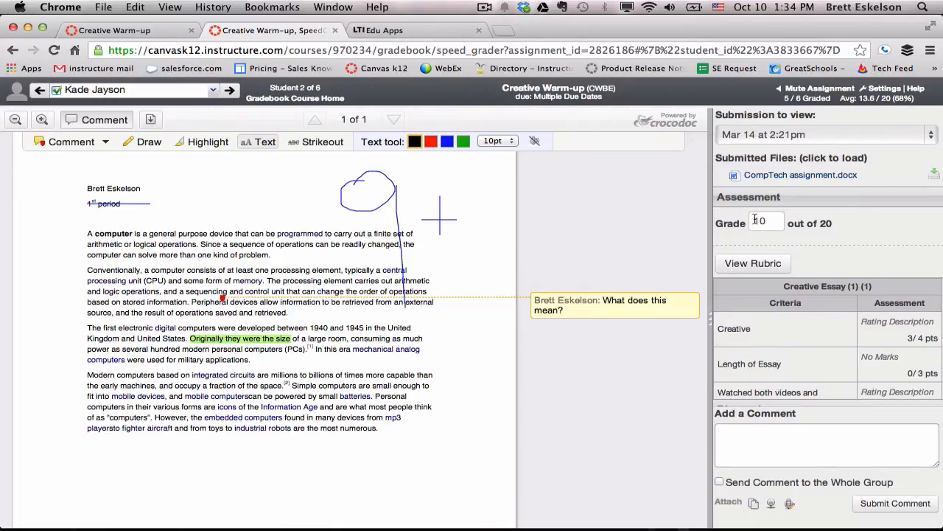
# Step: Look at the comment box and the media comment recorder, and close the recorder without recording anything
pyautogui.click(671, 312)
pyautogui.click(757, 442)
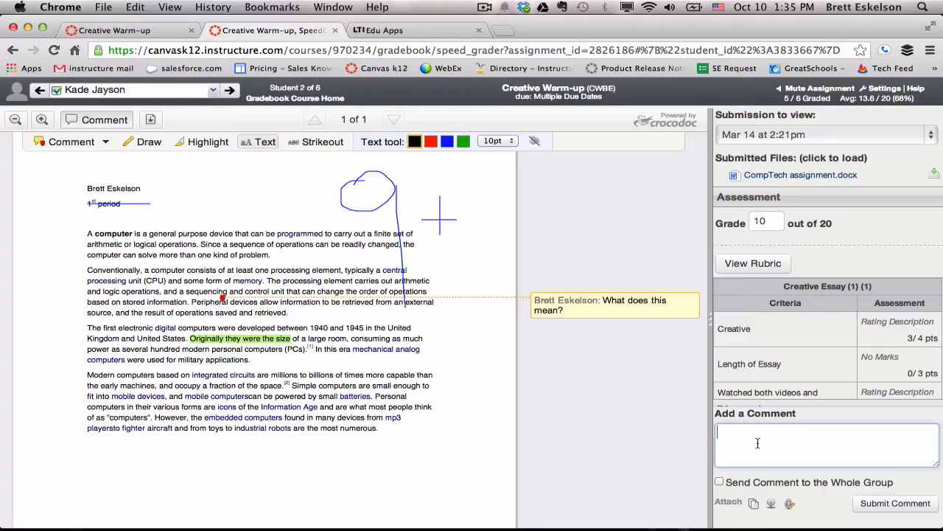
pyautogui.click(773, 503)
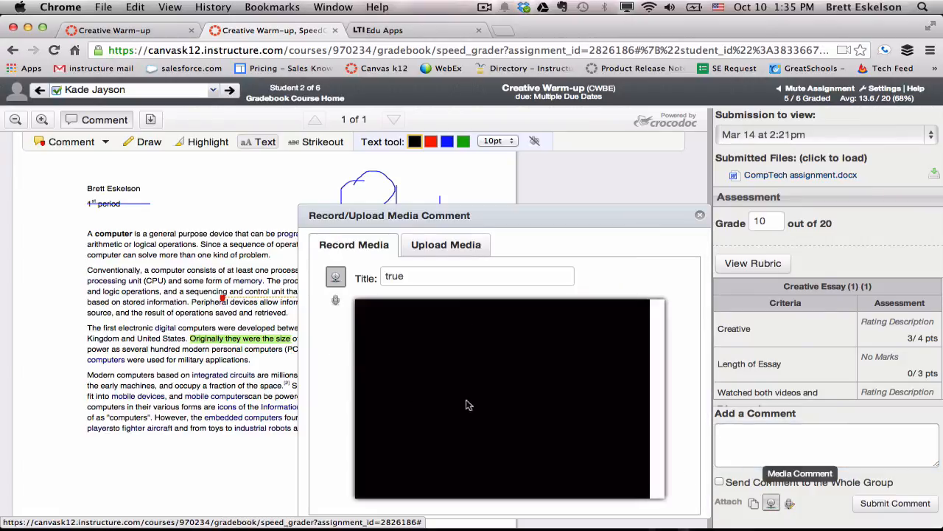
pyautogui.click(700, 217)
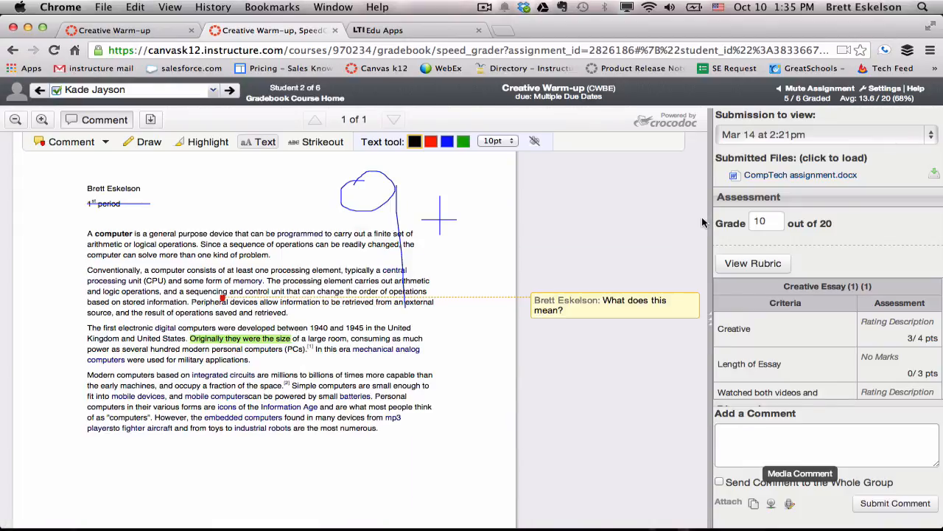